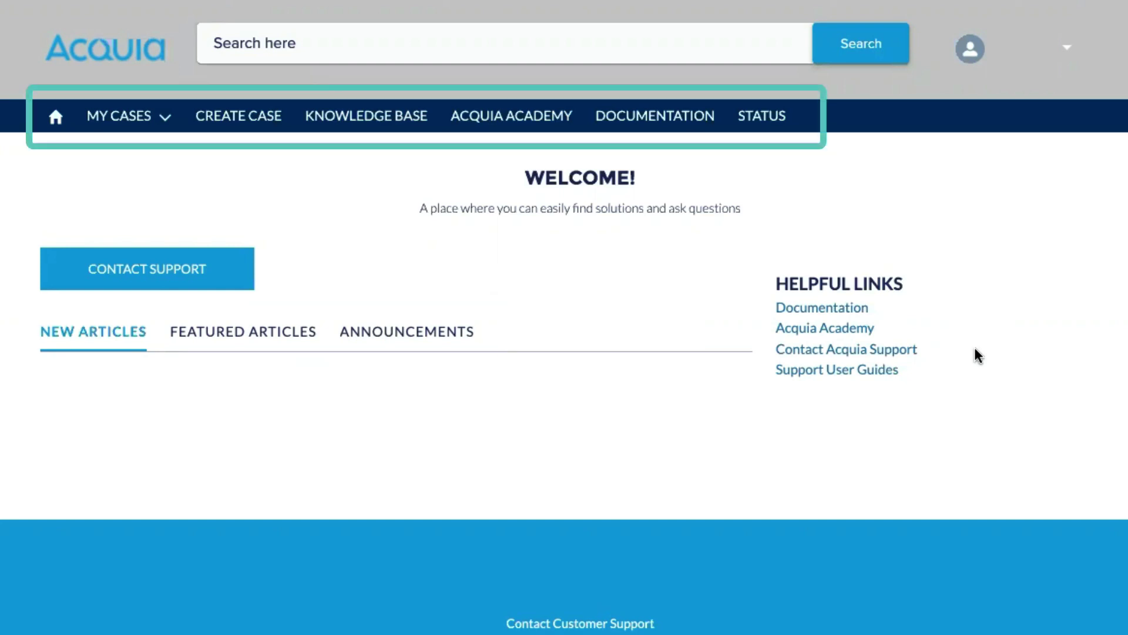
- Search the support site for 'ssl'
left_click(450, 61)
type("ssl")
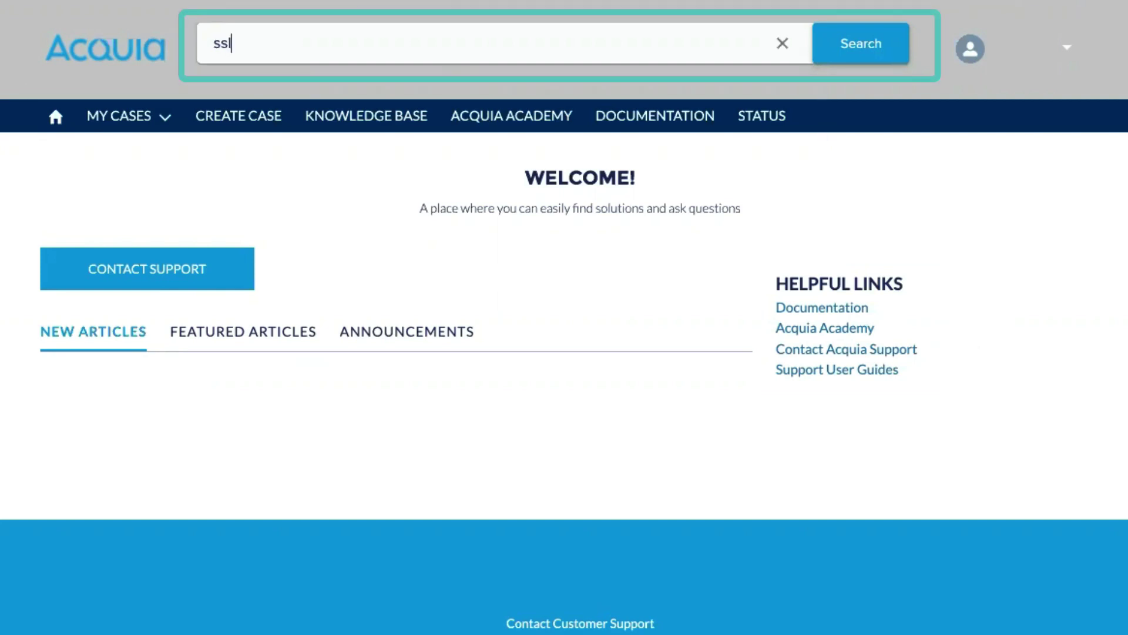
left_click(859, 47)
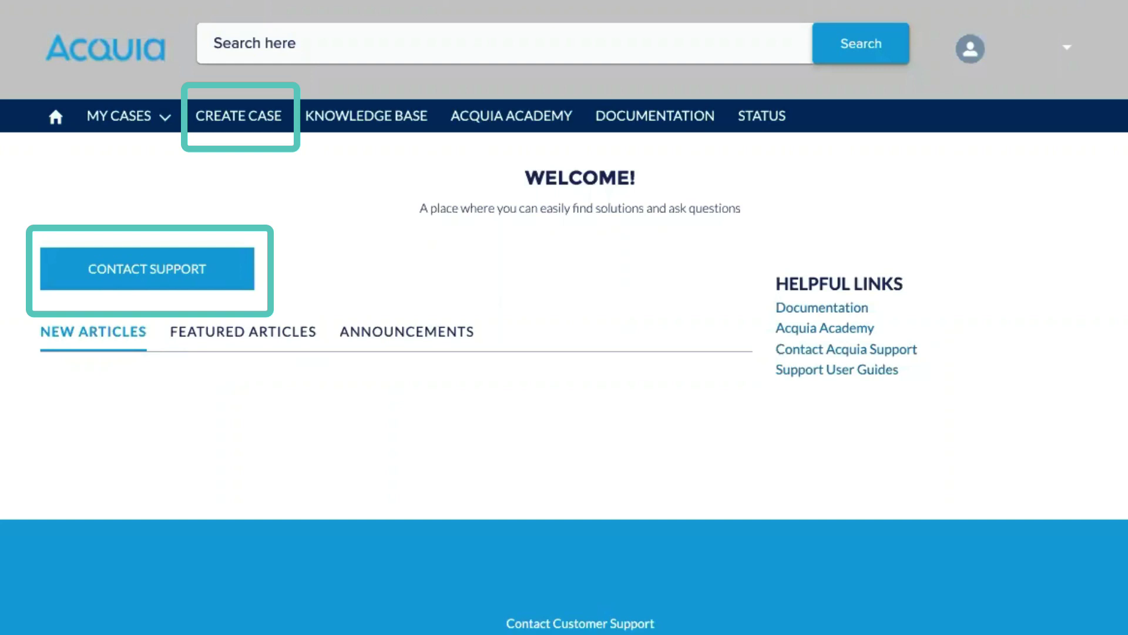
- Start a new support case for Test Application and continue to Case Details
left_click(284, 116)
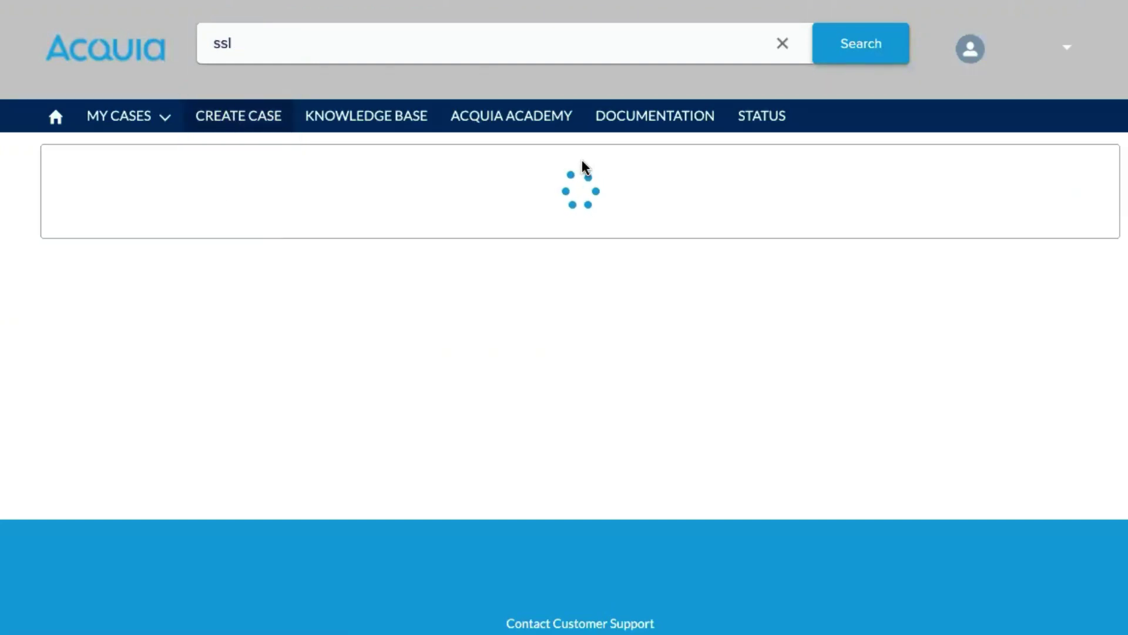
left_click(345, 259)
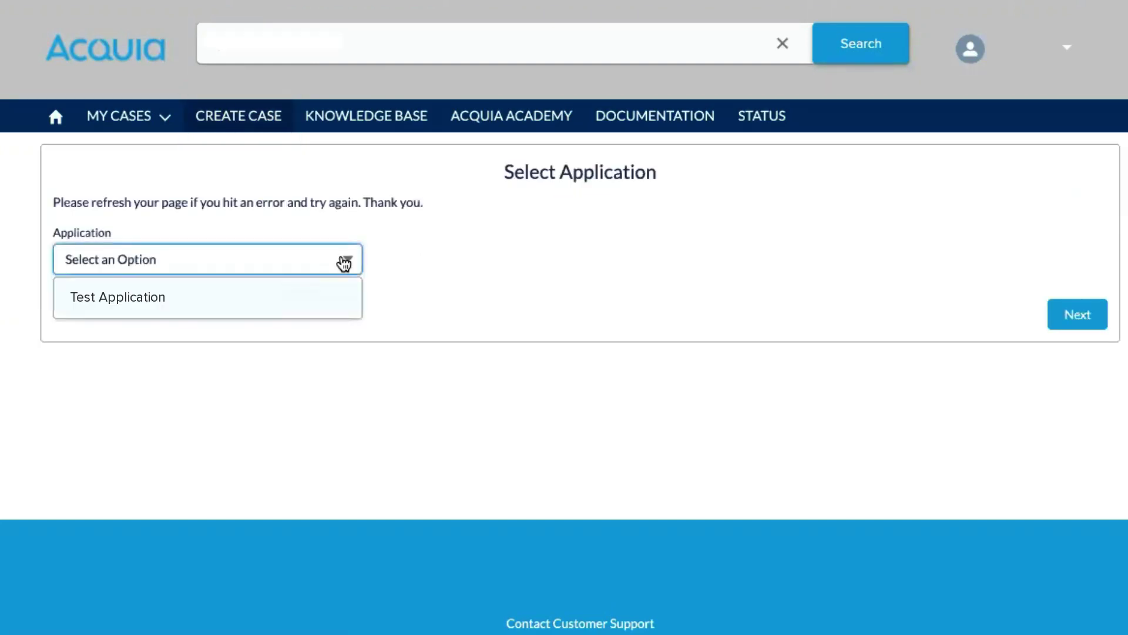
left_click(298, 298)
left_click(1078, 315)
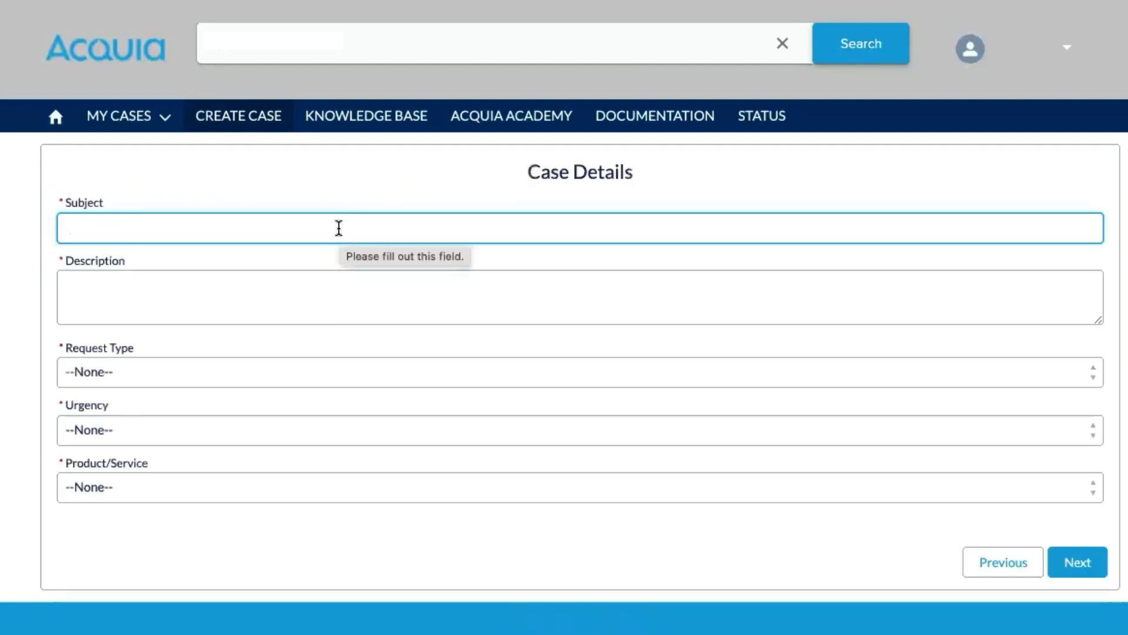
- Enter subject 'Cache strategy' and a 'Hello Support,' description asking for more caching recommendations
type("Cache strategy")
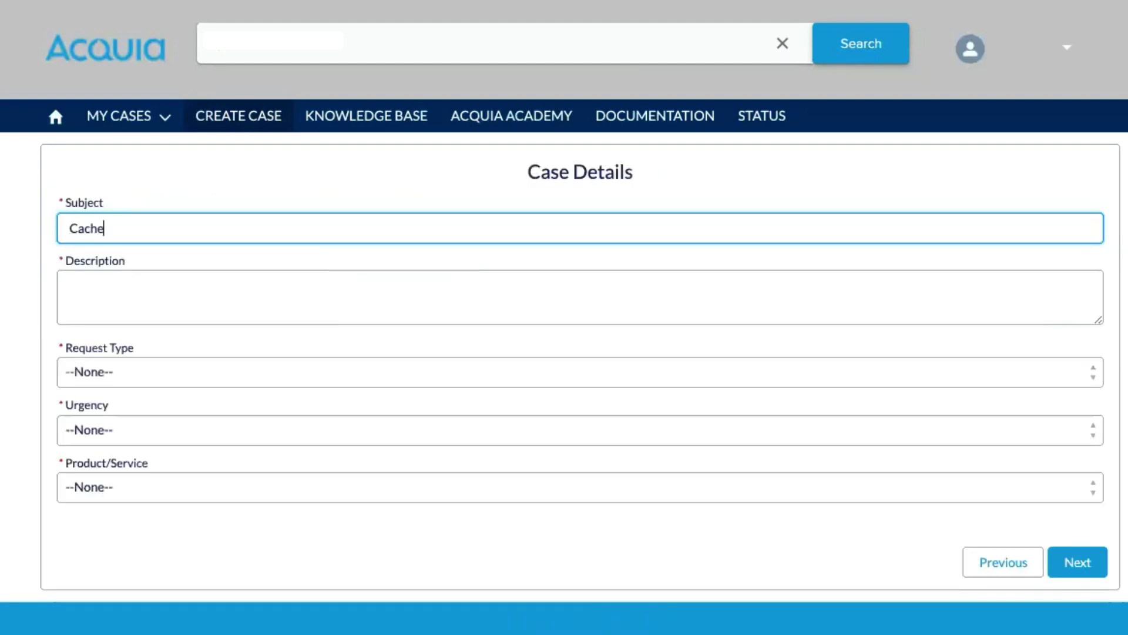
left_click(69, 279)
type("Hello Support,")
key("Return")
key("Return")
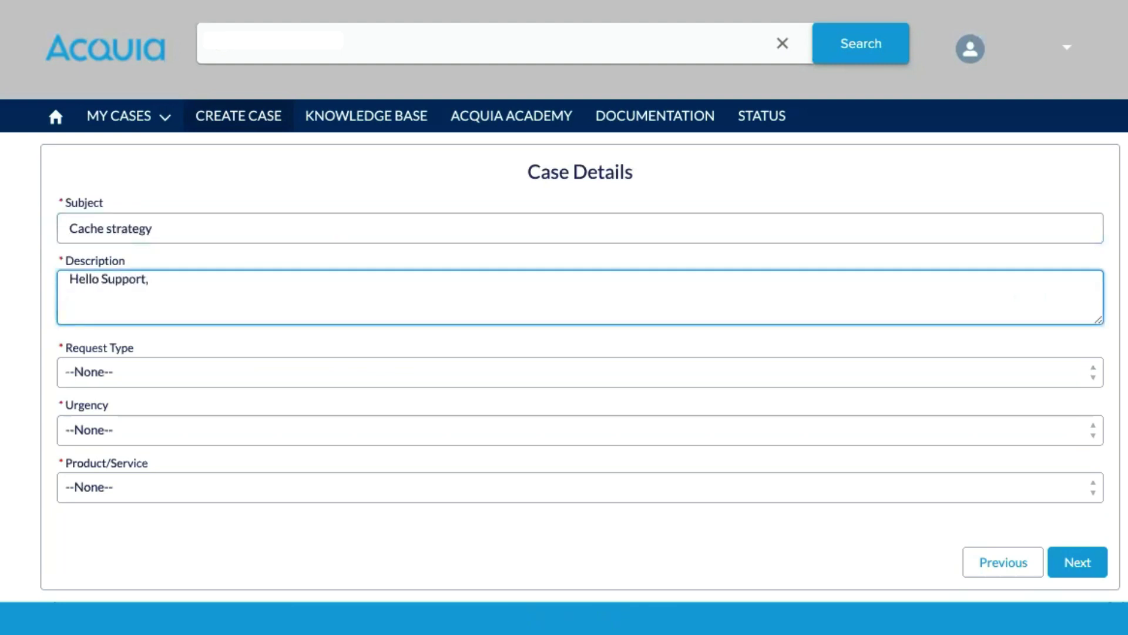
type("Thank you for your assistance and my page load time has decreased.")
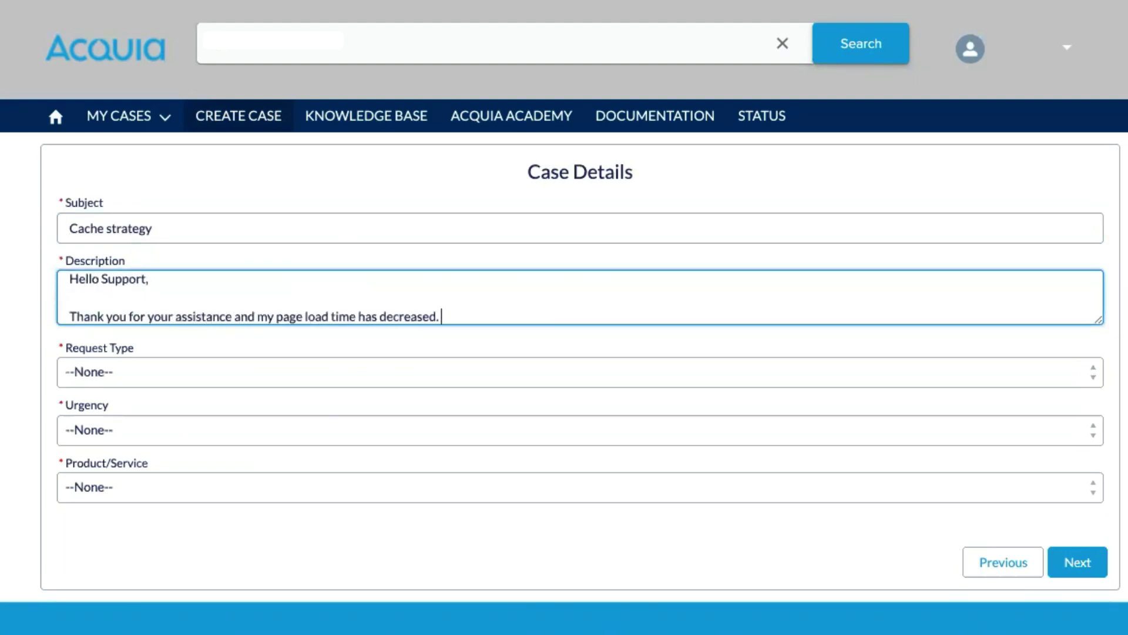
type(" Are there any other recommendations you have for caching?")
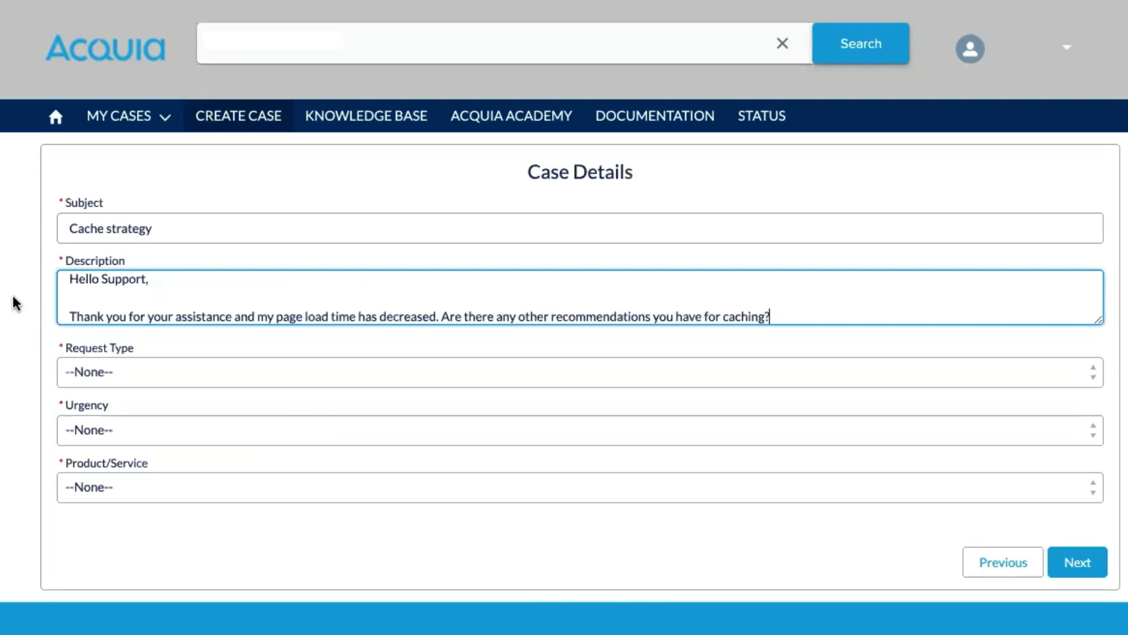
left_click(122, 372)
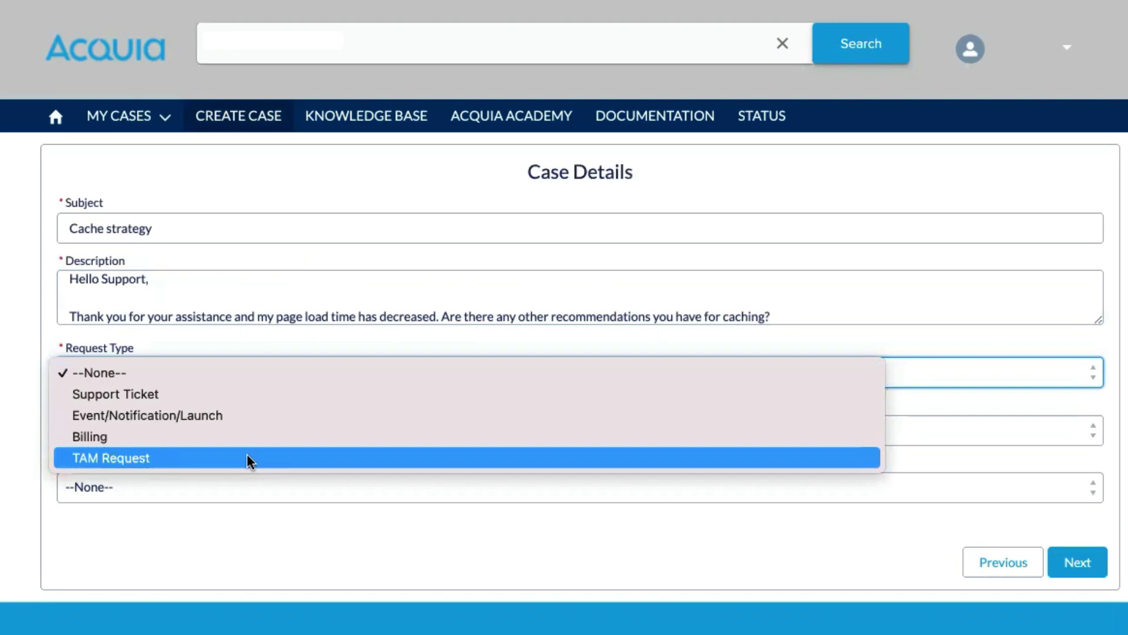
- Set Request Type Support Ticket, Urgency Medium, Product/Service Platform CDN, then continue
left_click(228, 395)
left_click(192, 431)
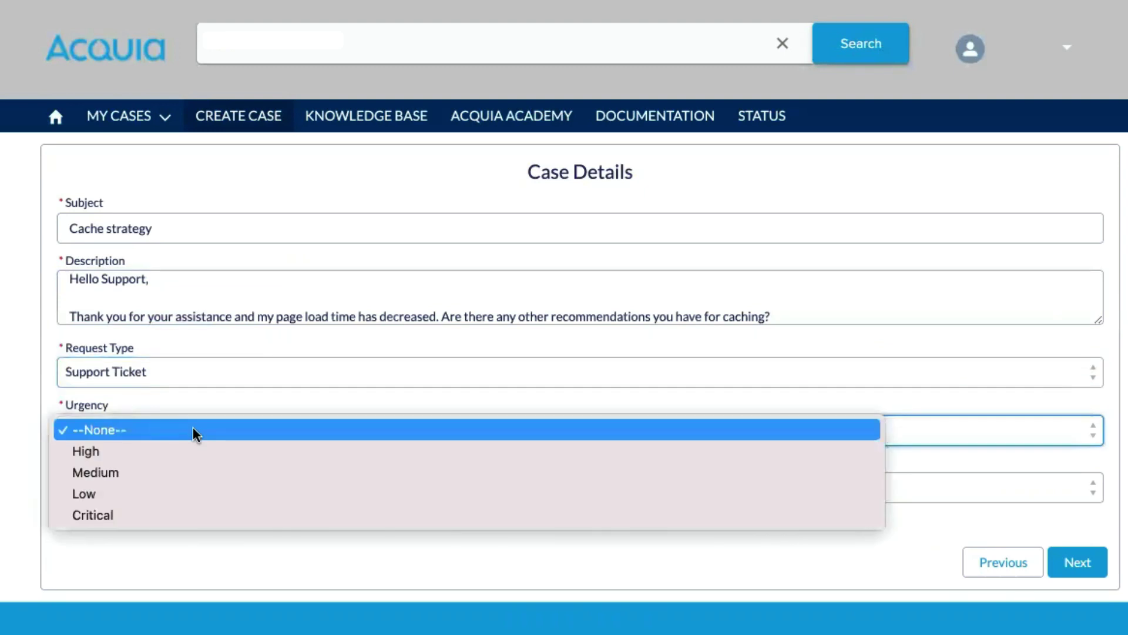
left_click(177, 464)
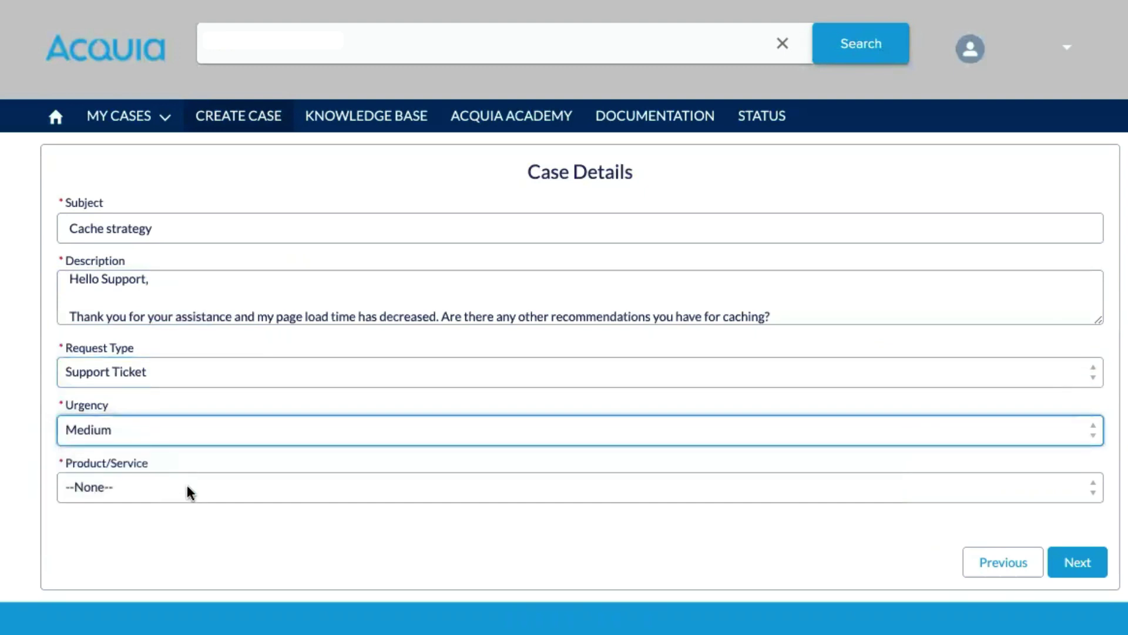
left_click(187, 488)
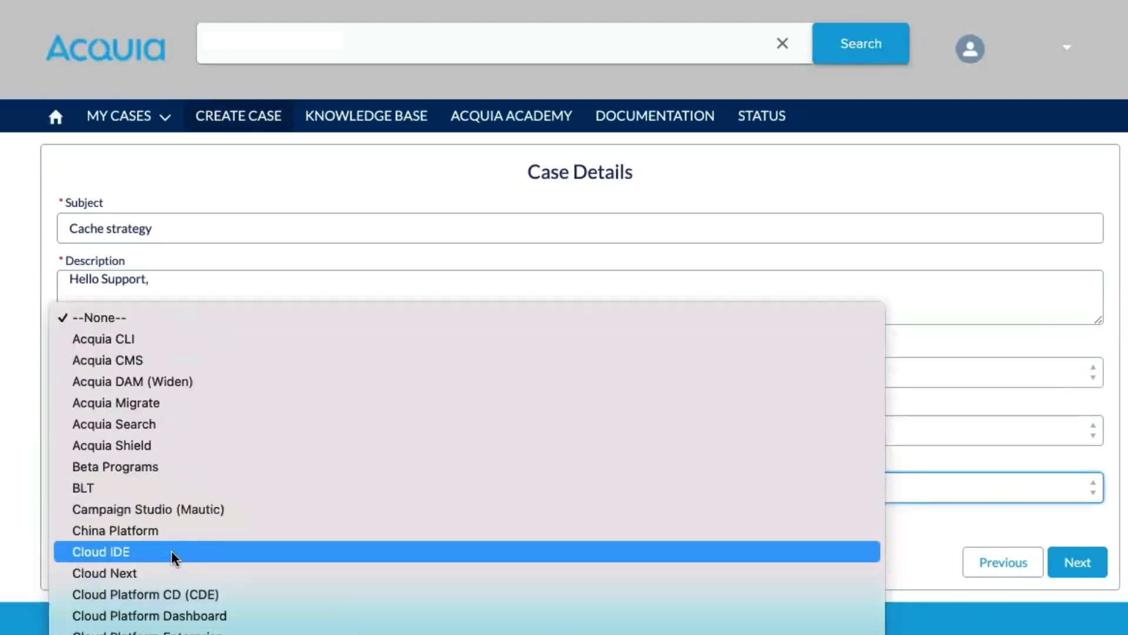
scroll(171, 550, "down", 5)
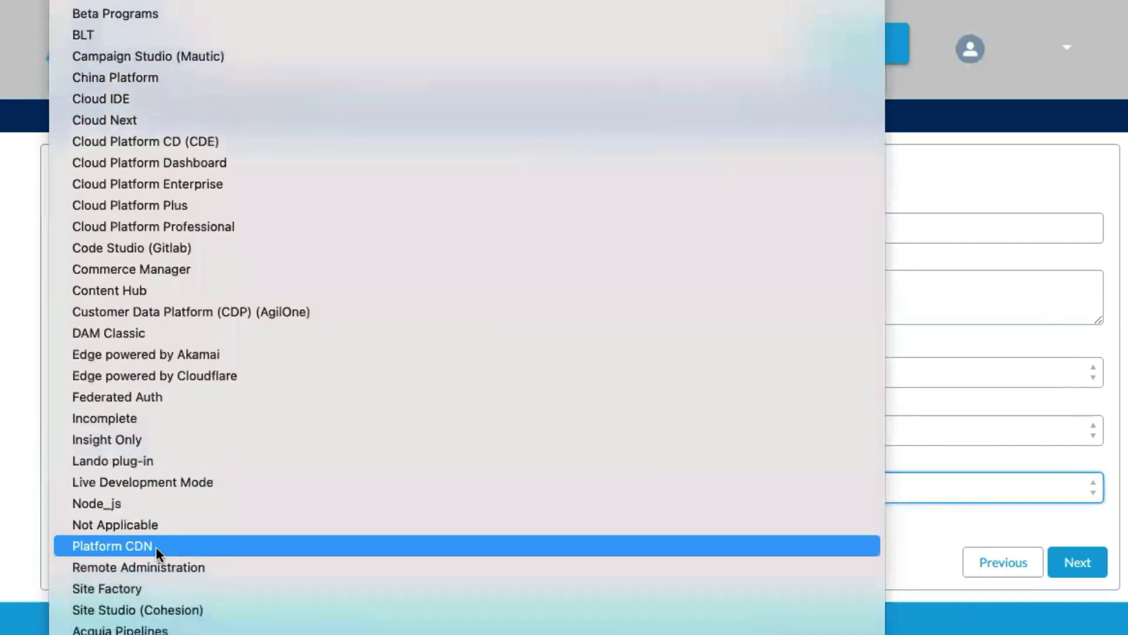
left_click(157, 544)
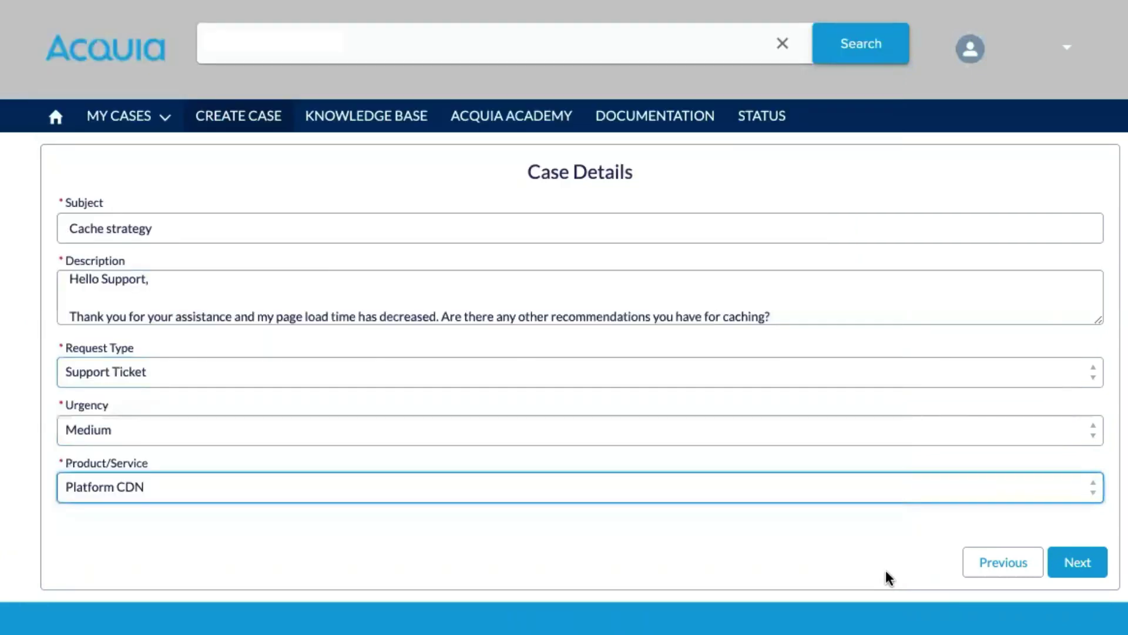
left_click(1078, 565)
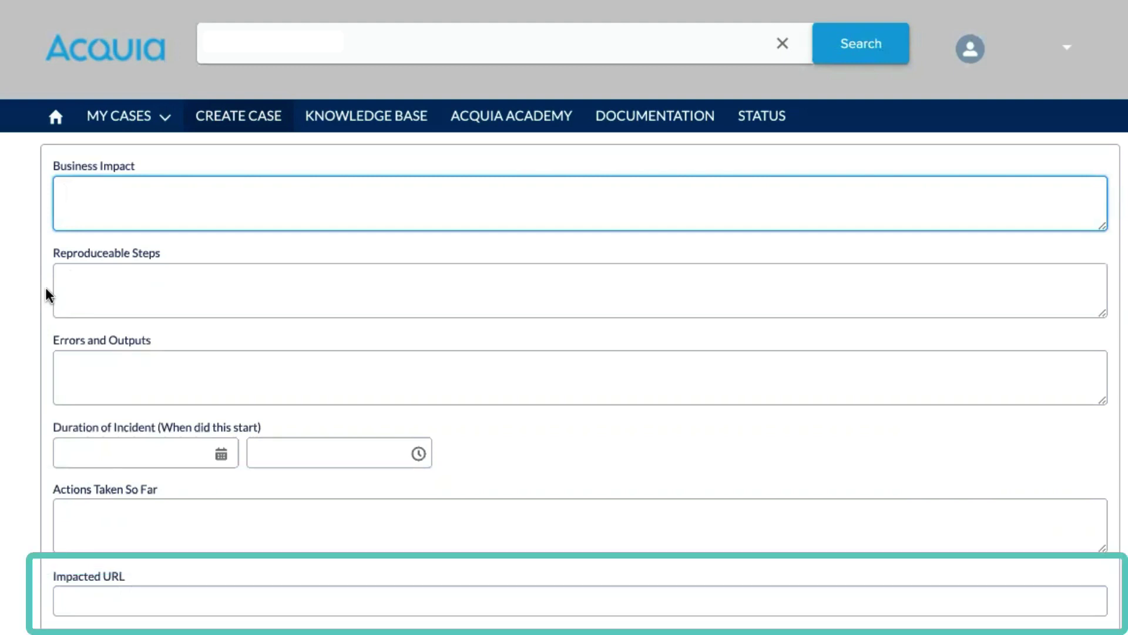
- Pass the details and attachments steps to submit the case, then show My Open Cases
scroll(45, 294, "down", 3)
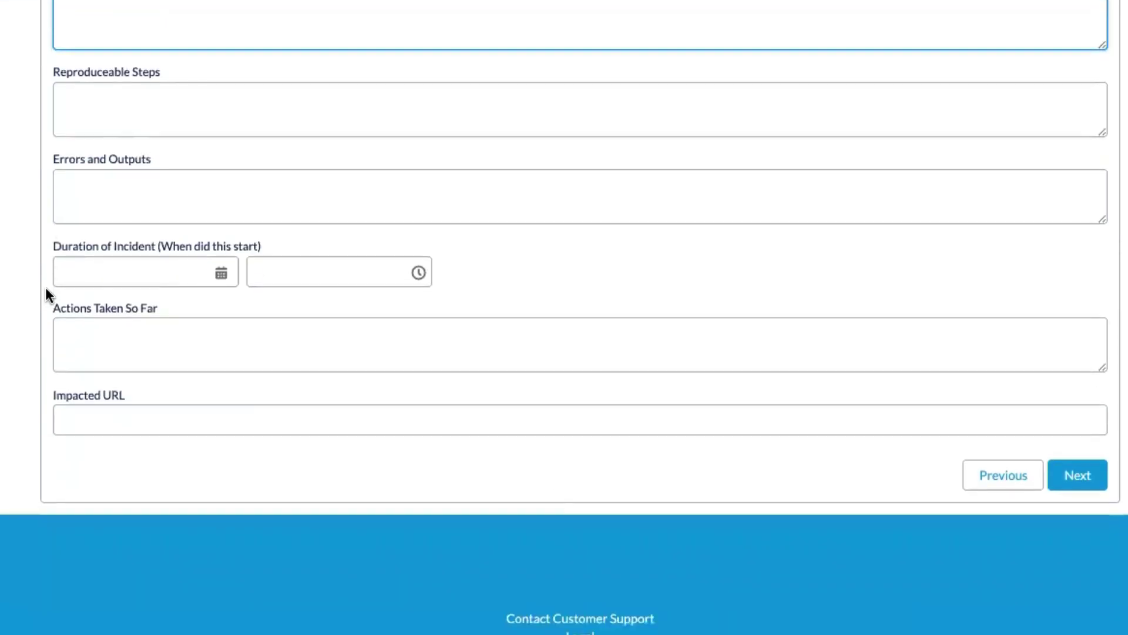
left_click(1087, 479)
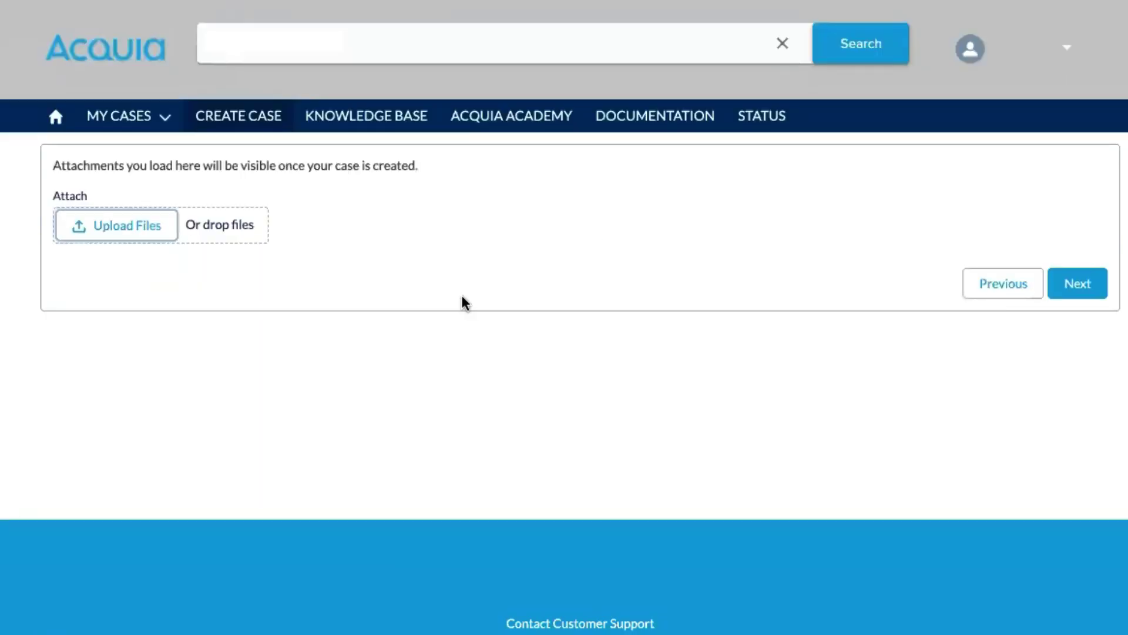
left_click(1083, 296)
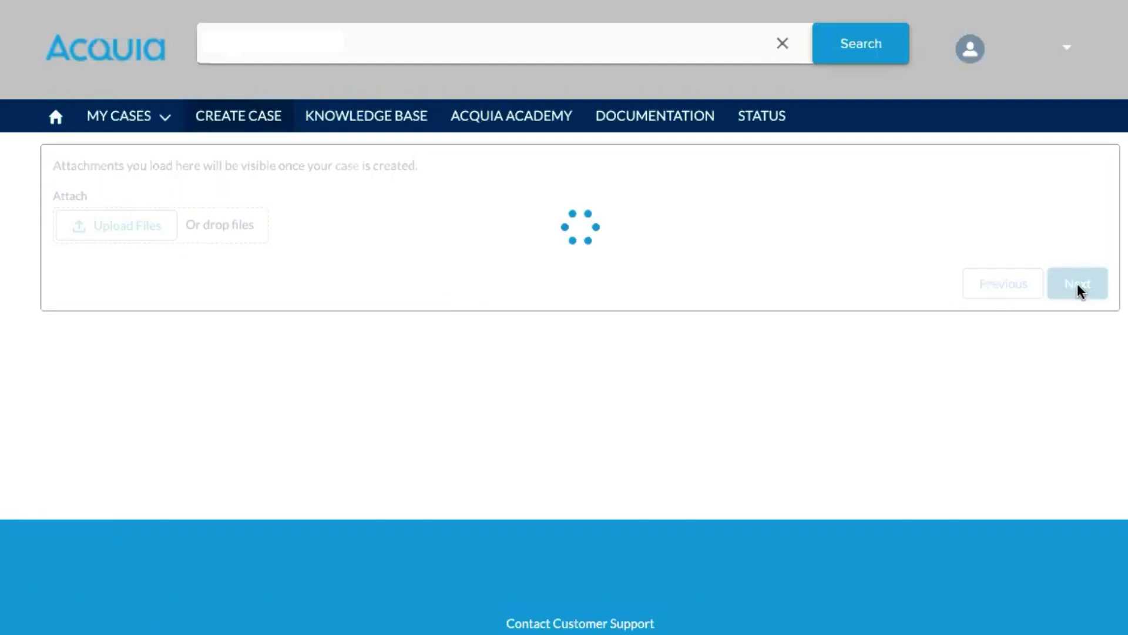
left_click(167, 121)
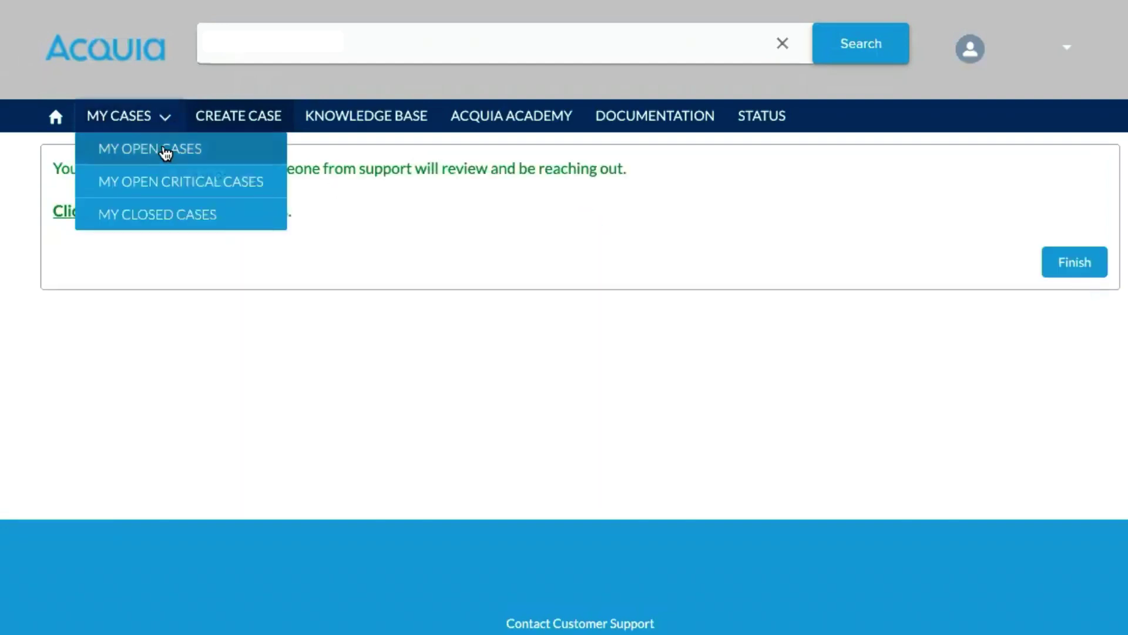
left_click(162, 153)
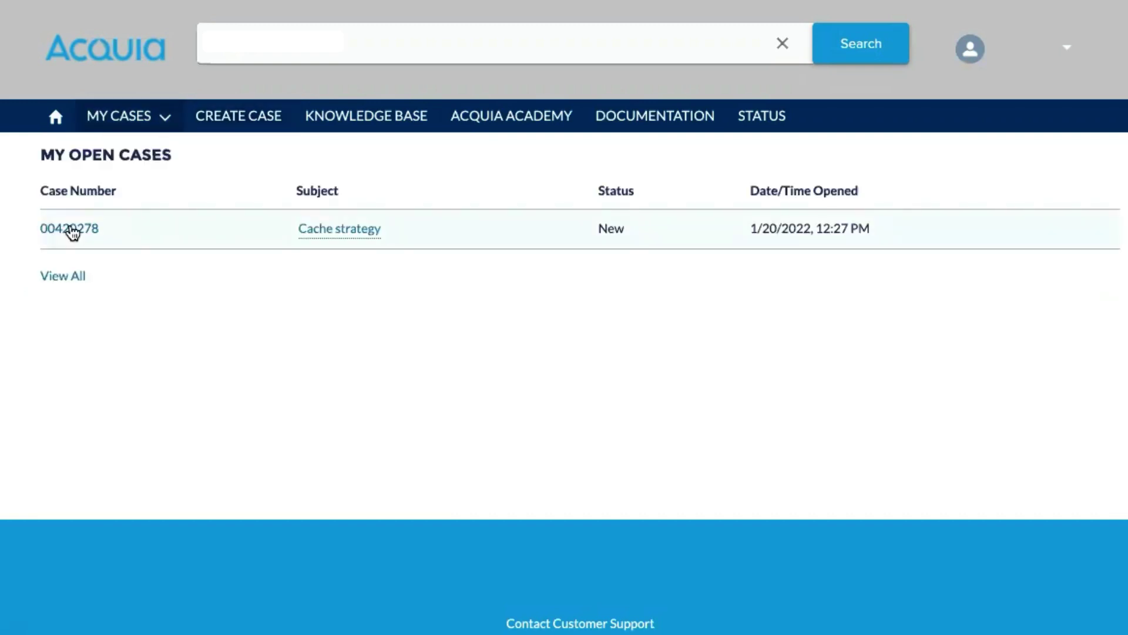
- Open the Cache strategy case's record from the My Open Cases list
left_click(71, 227)
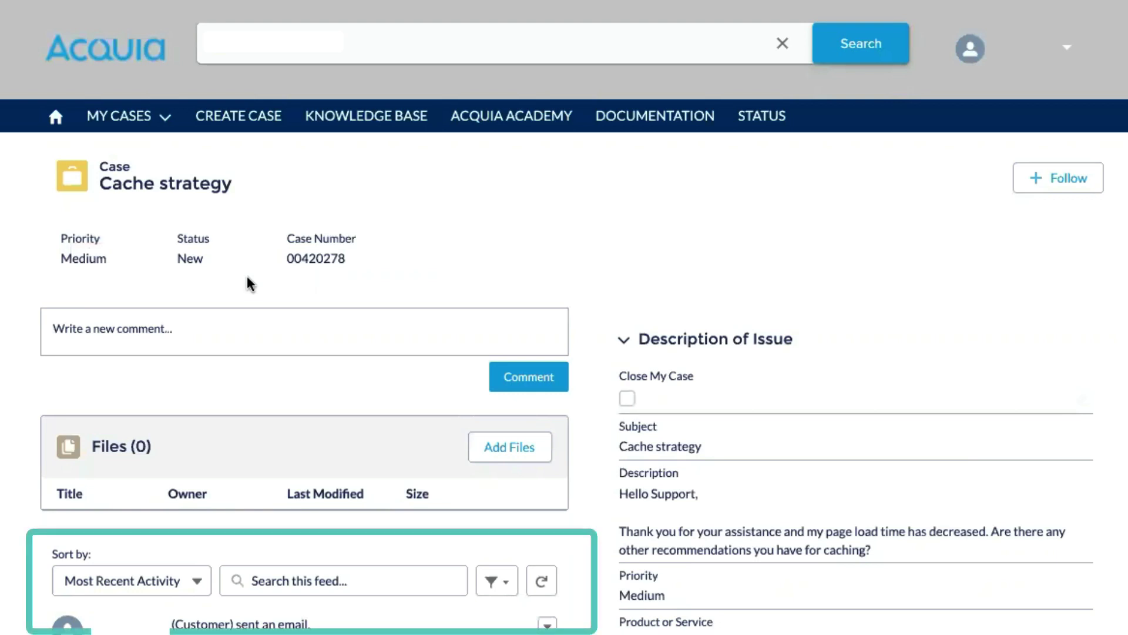
- Tick Close My Case on the Cache strategy case and save the change
scroll(1, 329, "down", 3)
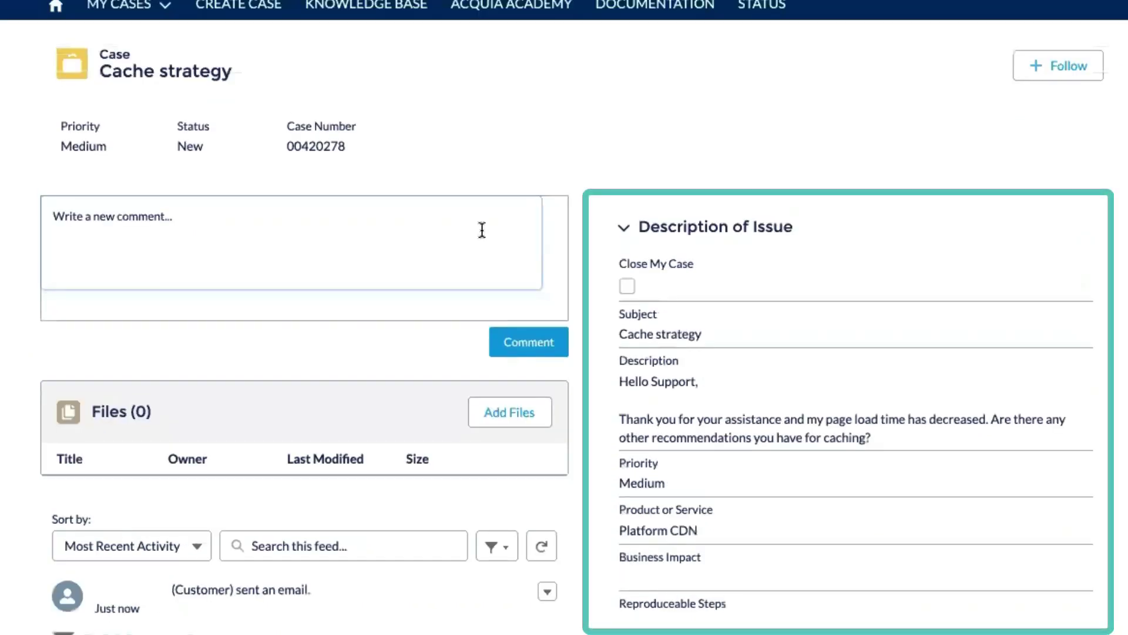
mouse_move(628, 280)
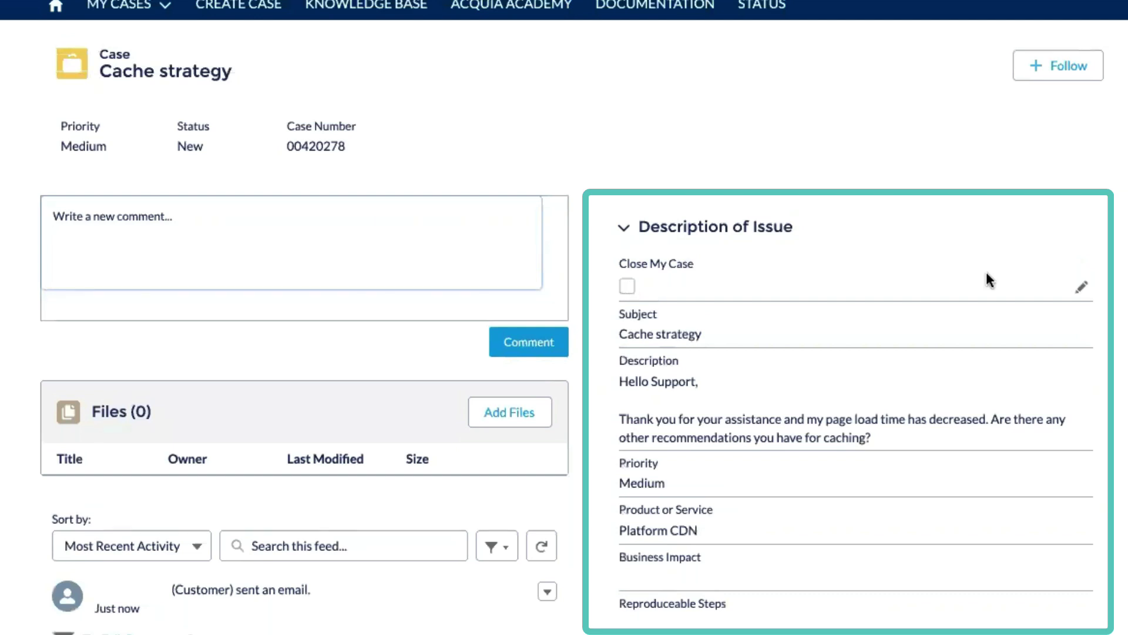
left_click(1082, 287)
left_click(630, 262)
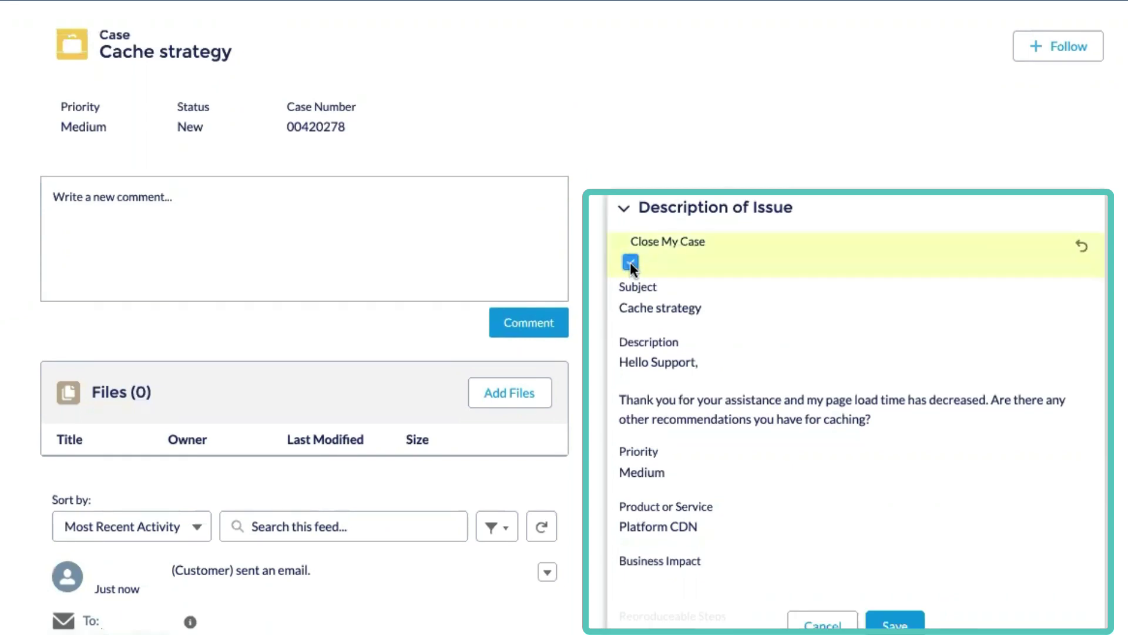
left_click(900, 619)
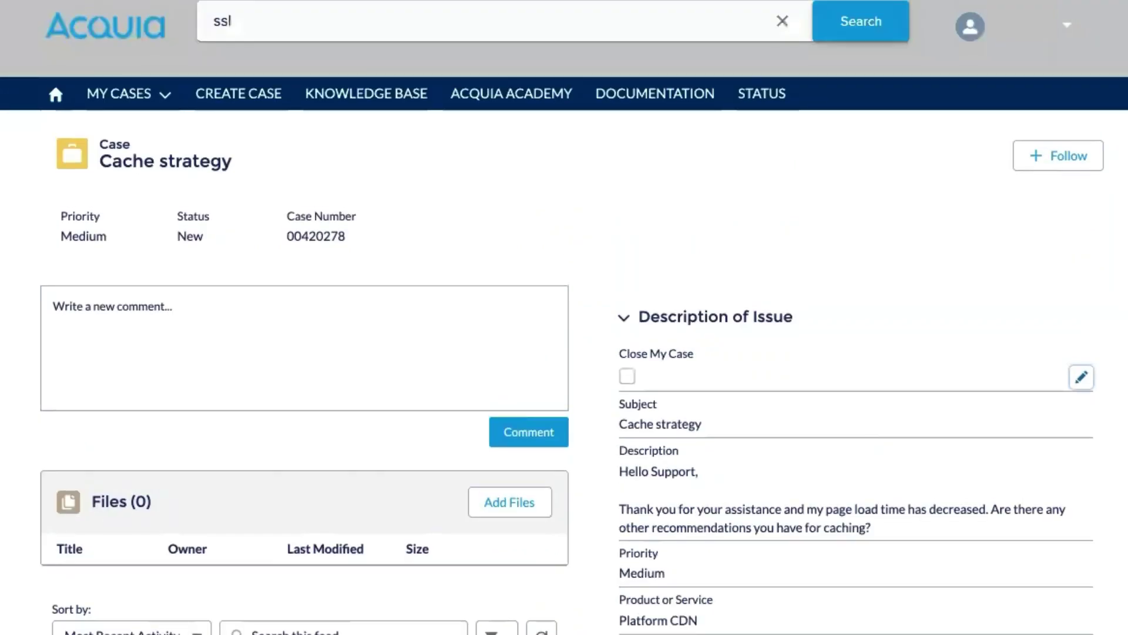
- Leave the case record for the support home page, then go to the service status page
left_click(165, 95)
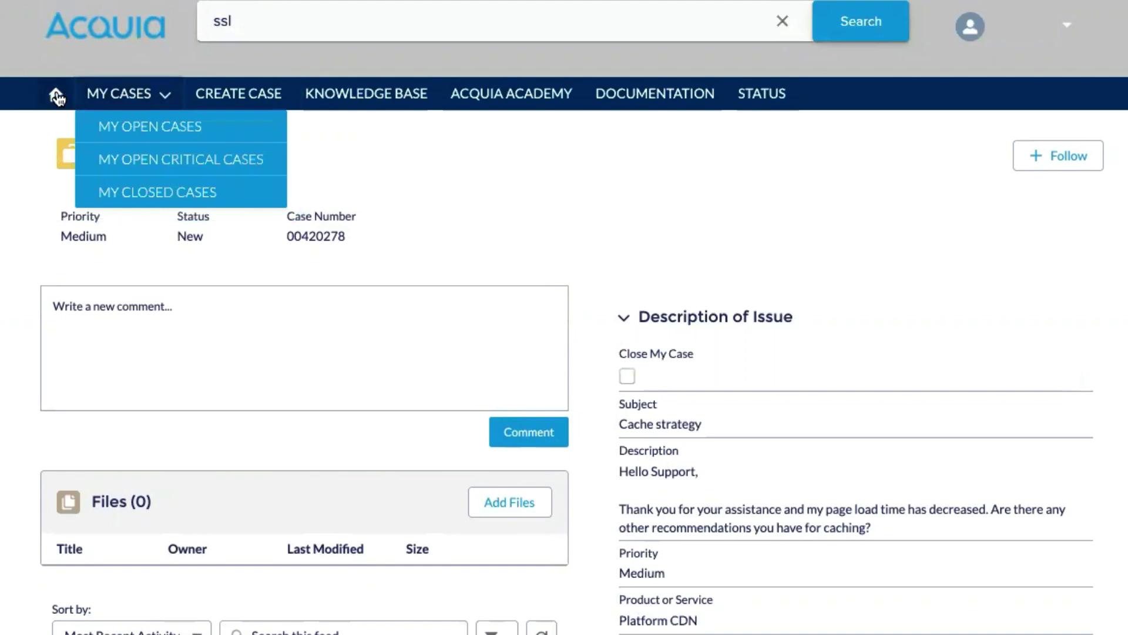
left_click(57, 95)
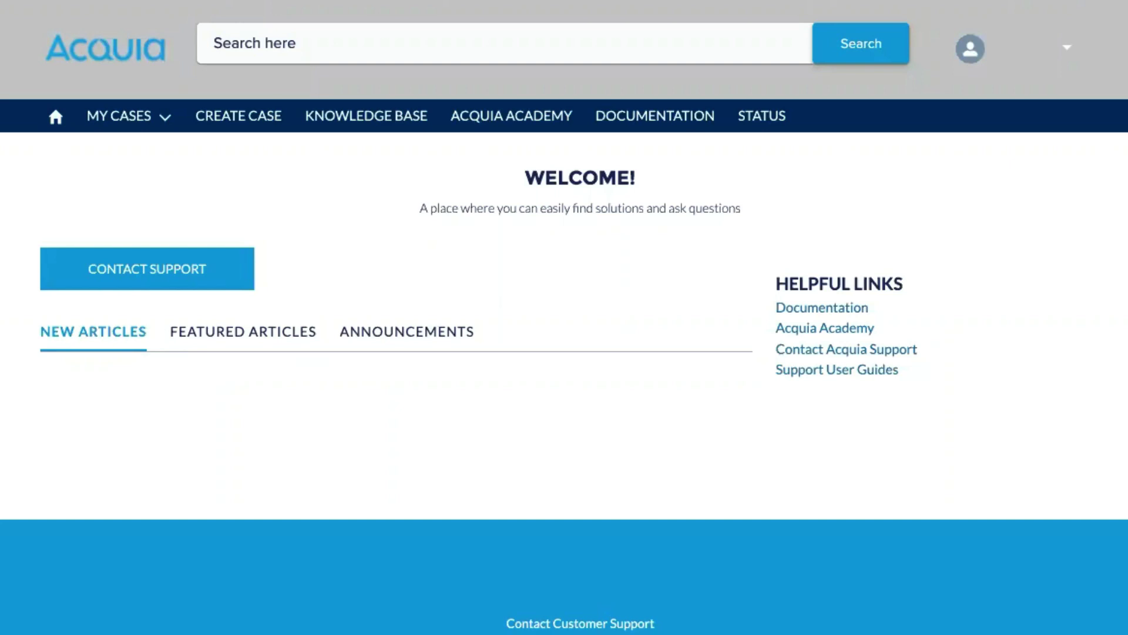
type("ssl")
left_click(760, 117)
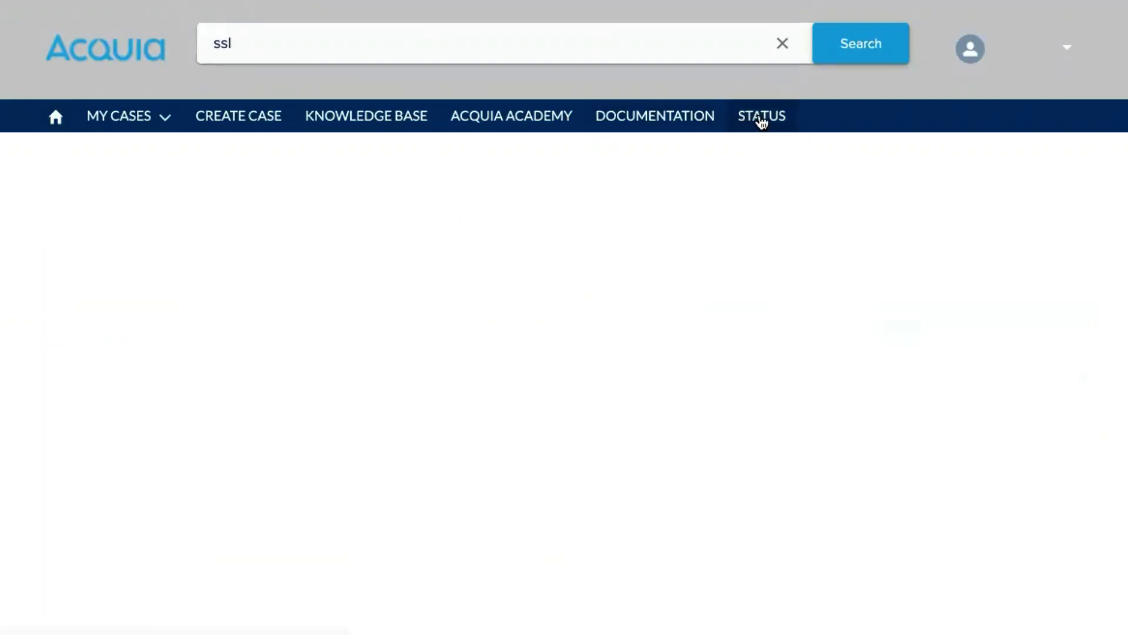